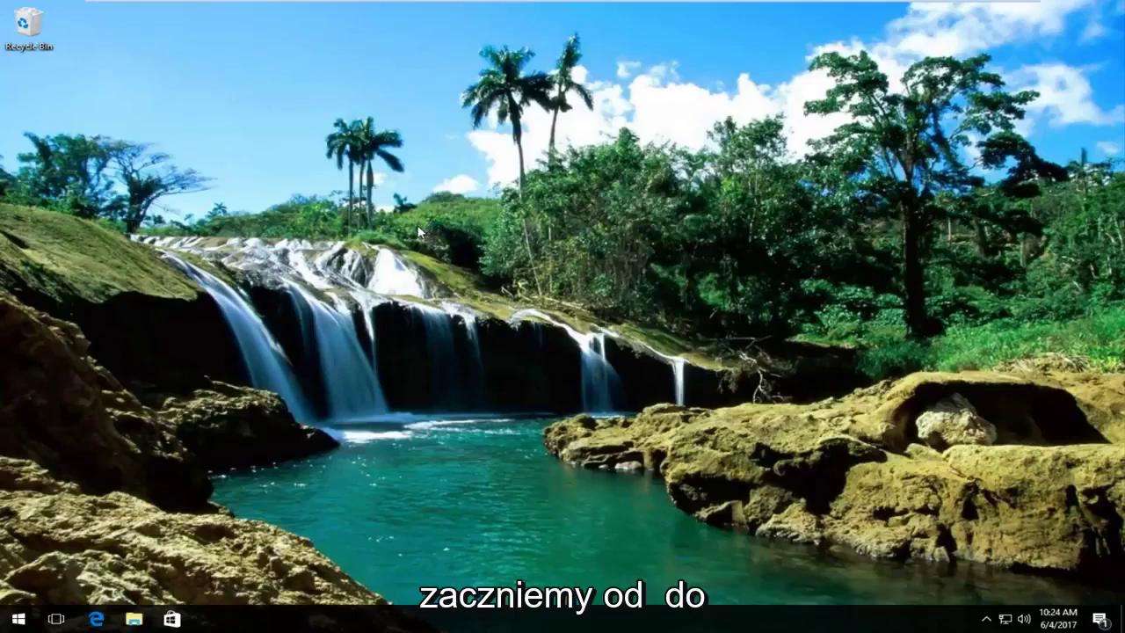
Search the Start menu for 'control panel' to find Control Panel as the best match.
left_click(13, 624)
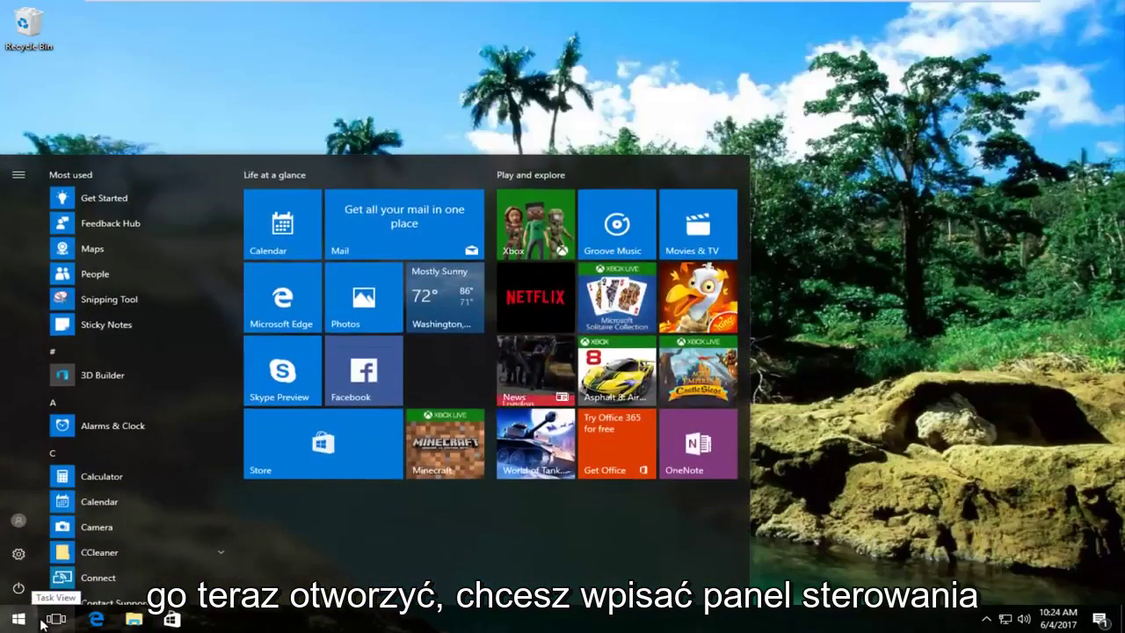
type("control ")
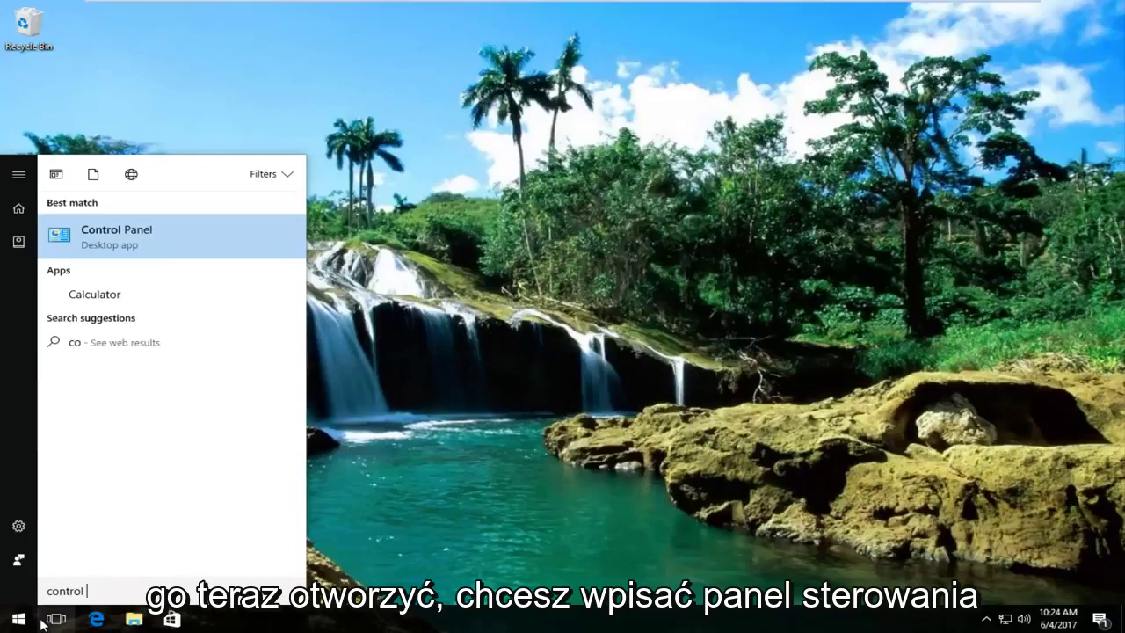
type("panel")
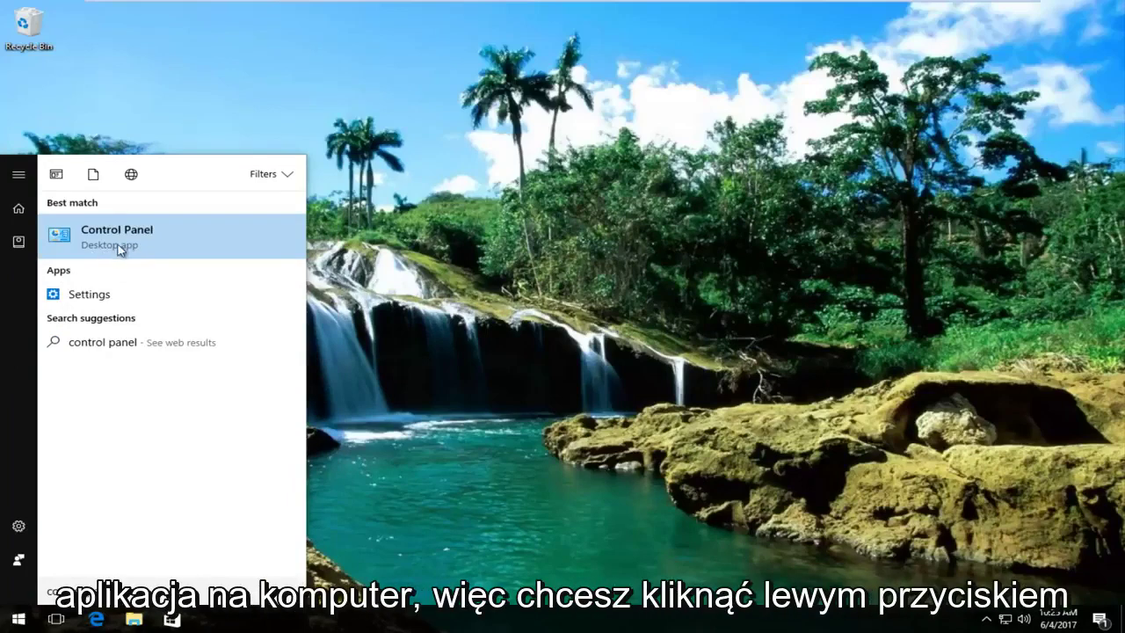
Launch Control Panel, switch View by to Large icons, and scroll to find Indexing Options.
left_click(105, 244)
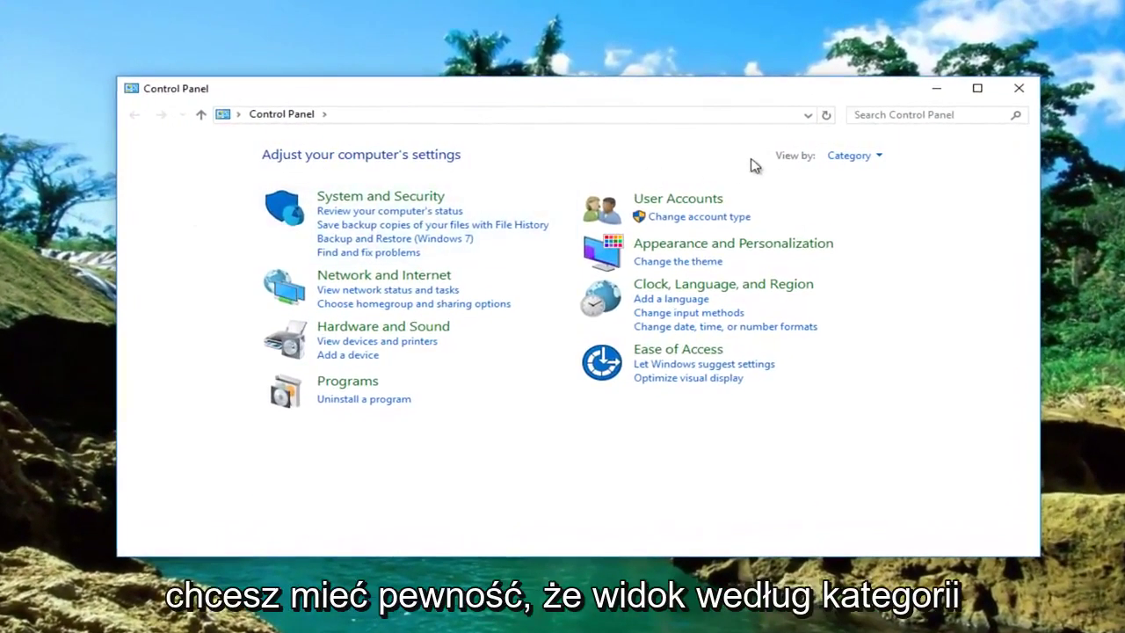
left_click(842, 163)
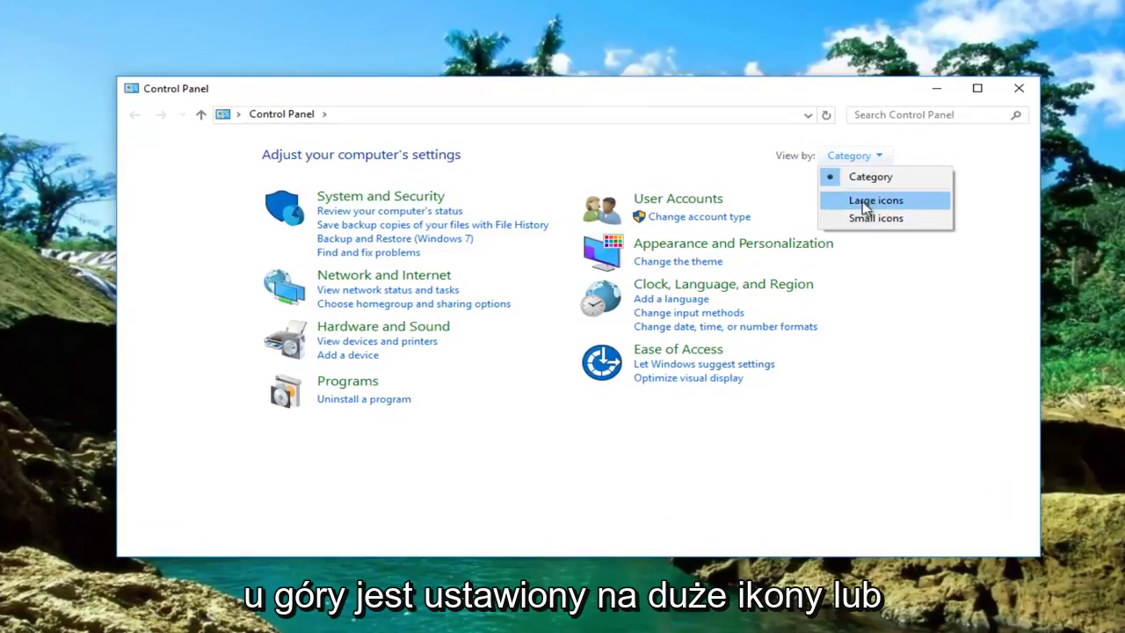
left_click(864, 201)
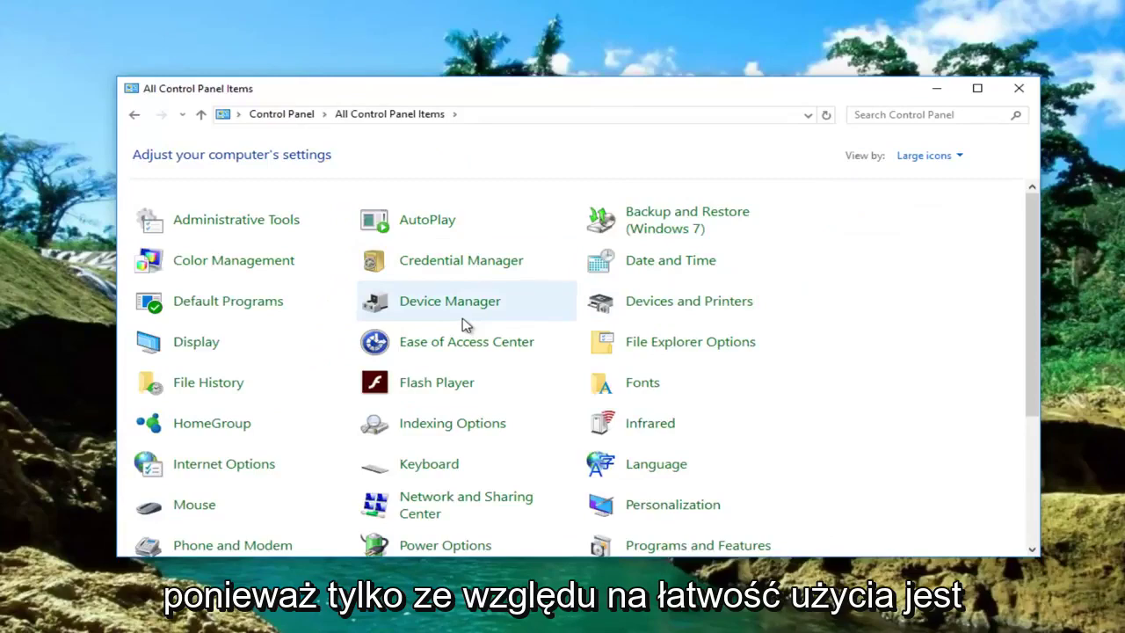
scroll(332, 324, "down", 1)
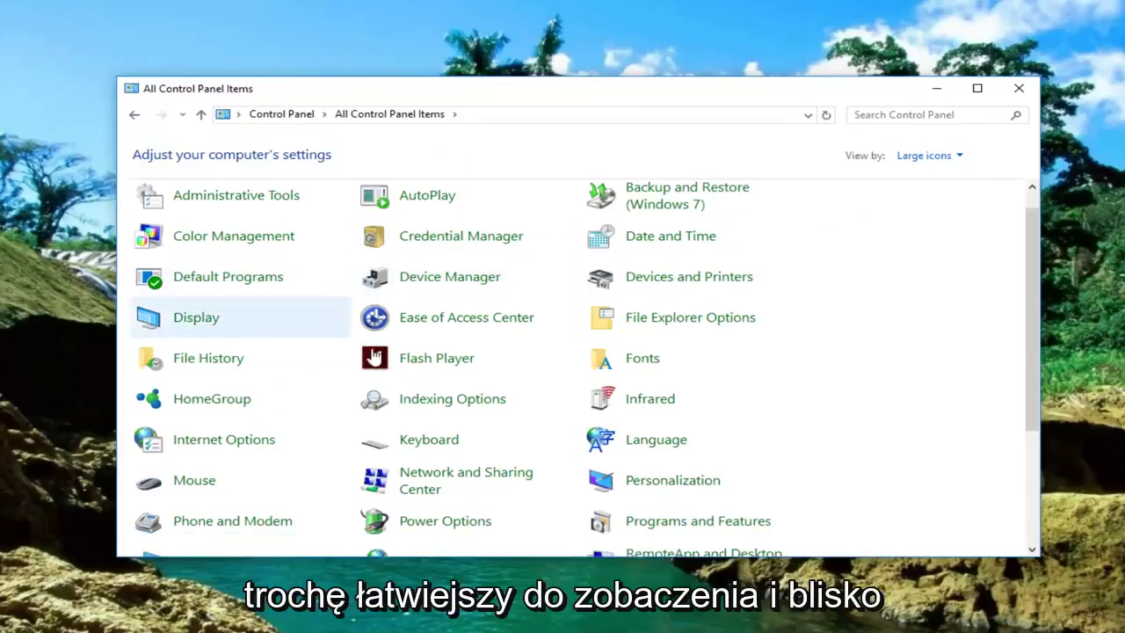
scroll(387, 369, "up", 1)
scroll(444, 316, "down", 2)
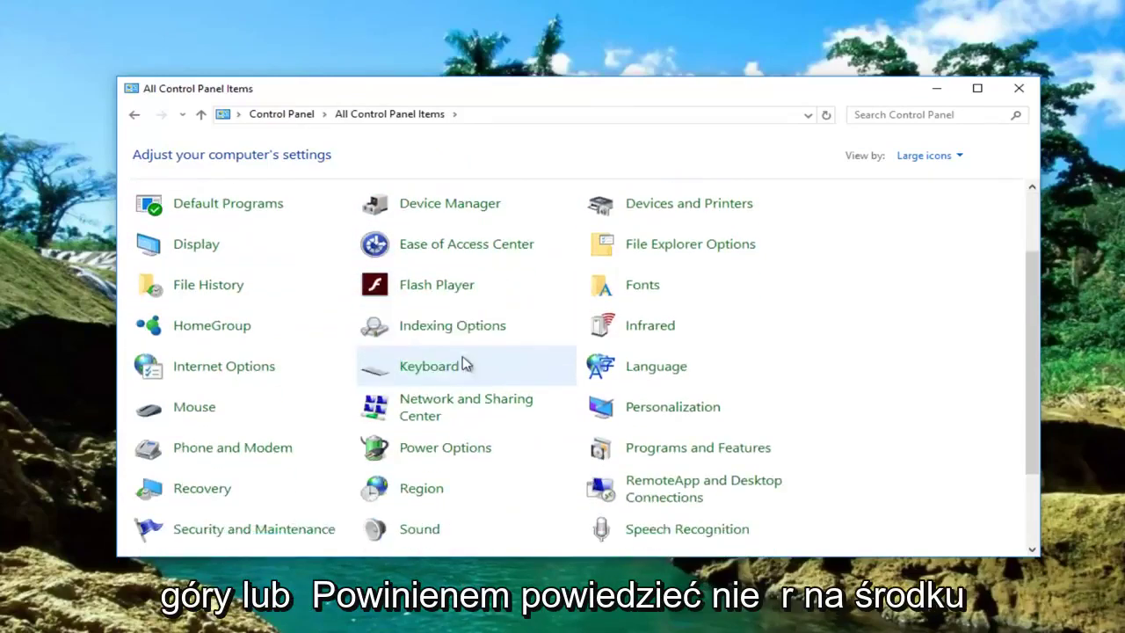
scroll(463, 365, "down", 3)
scroll(457, 372, "up", 5)
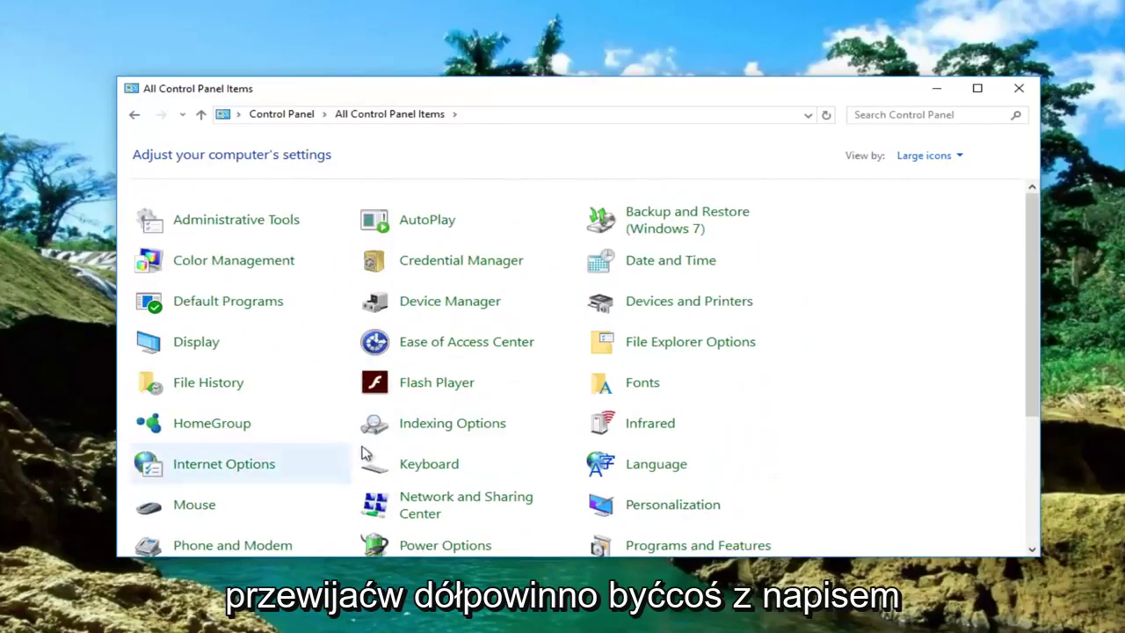
Open Indexing Options, reposition its dialog, and show the Indexed Locations list via Modify.
double_click(439, 424)
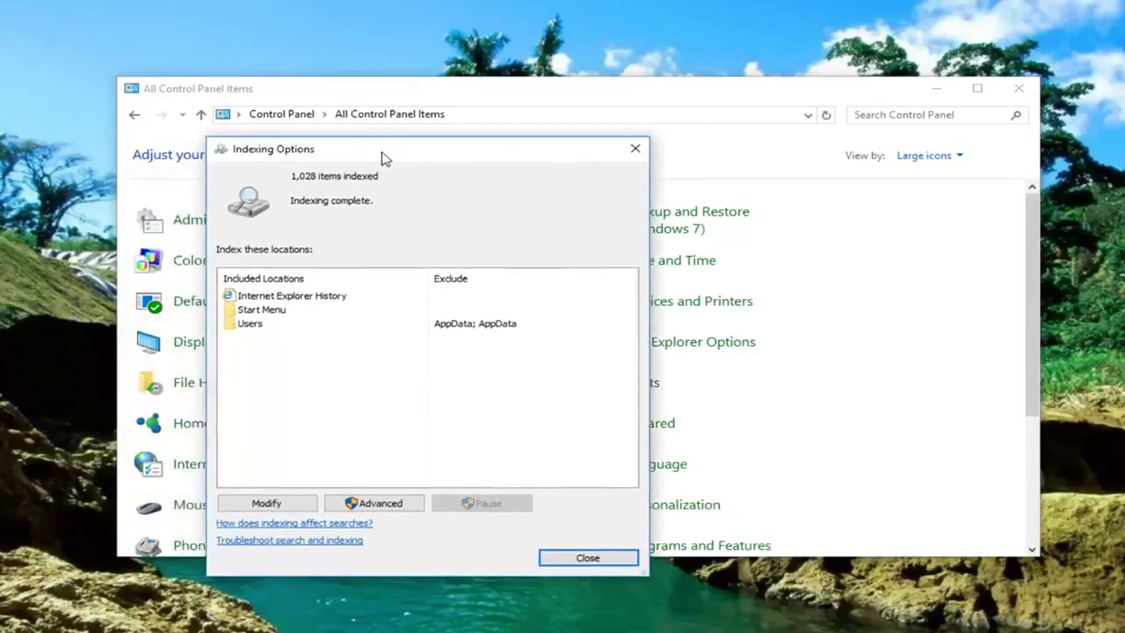
left_click_drag(381, 158, 408, 132)
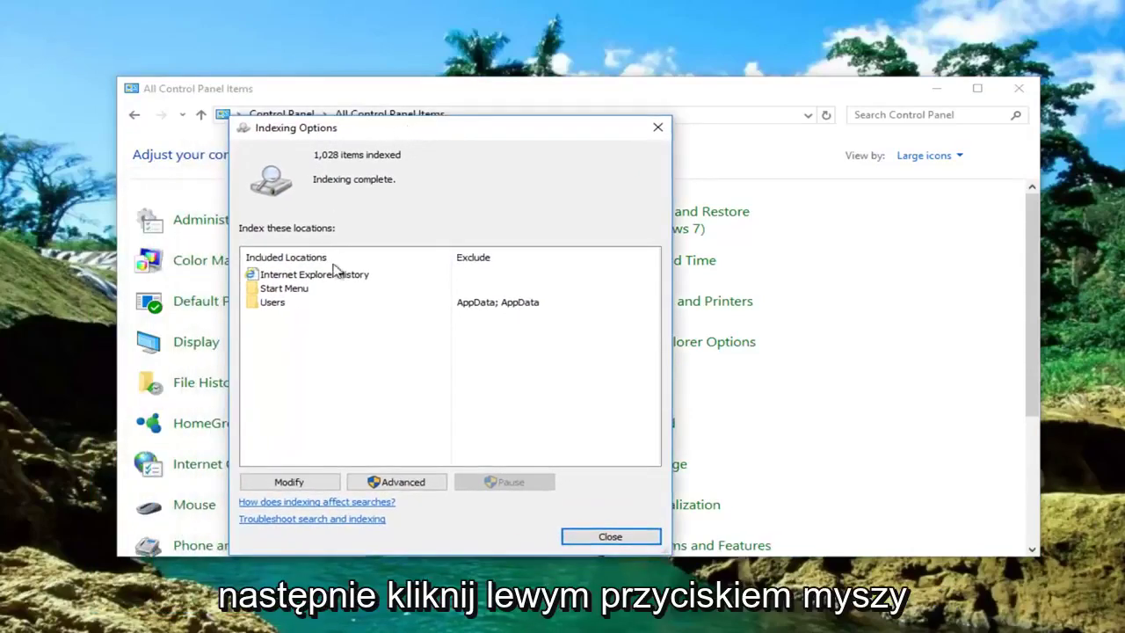
left_click(299, 482)
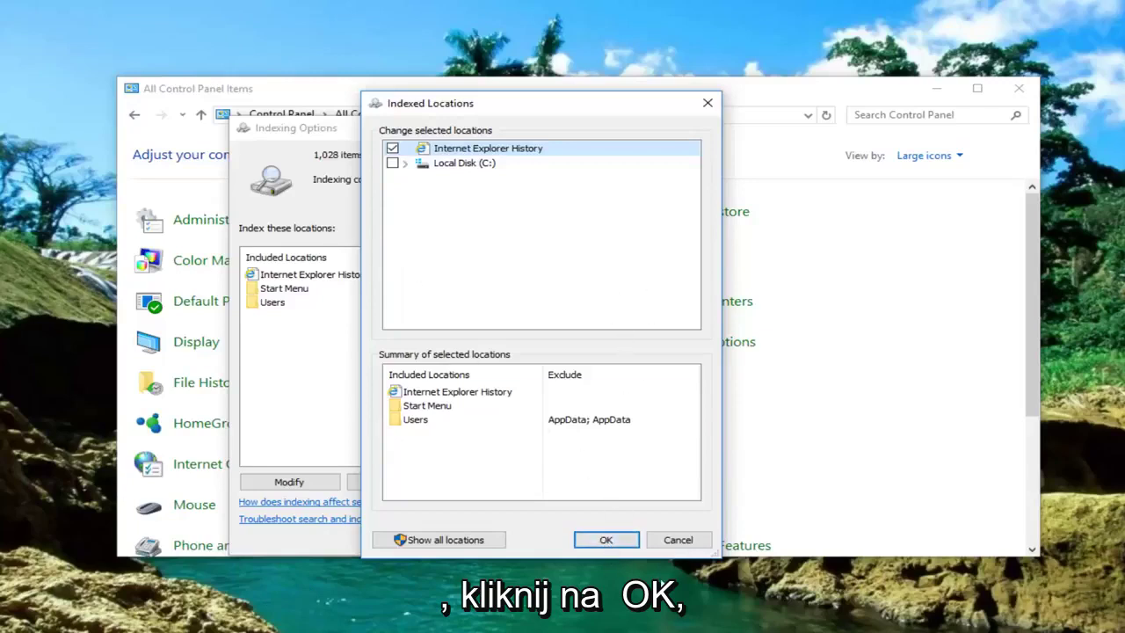
Confirm the indexed locations, move the dialog, then review and confirm Modify again.
left_click(614, 546)
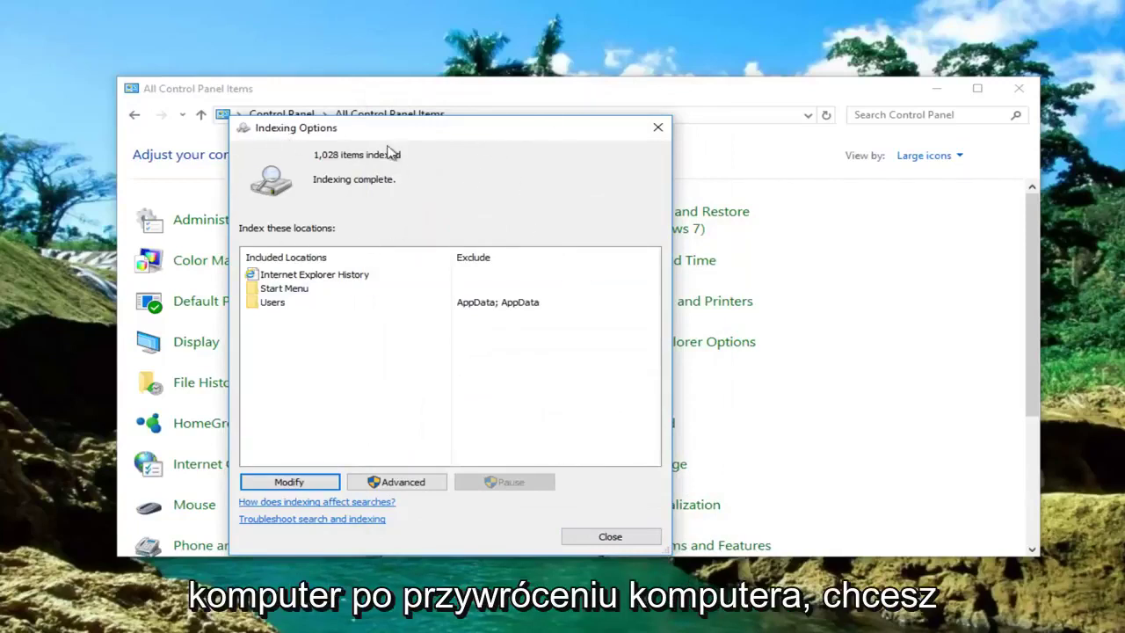
left_click_drag(350, 136, 567, 132)
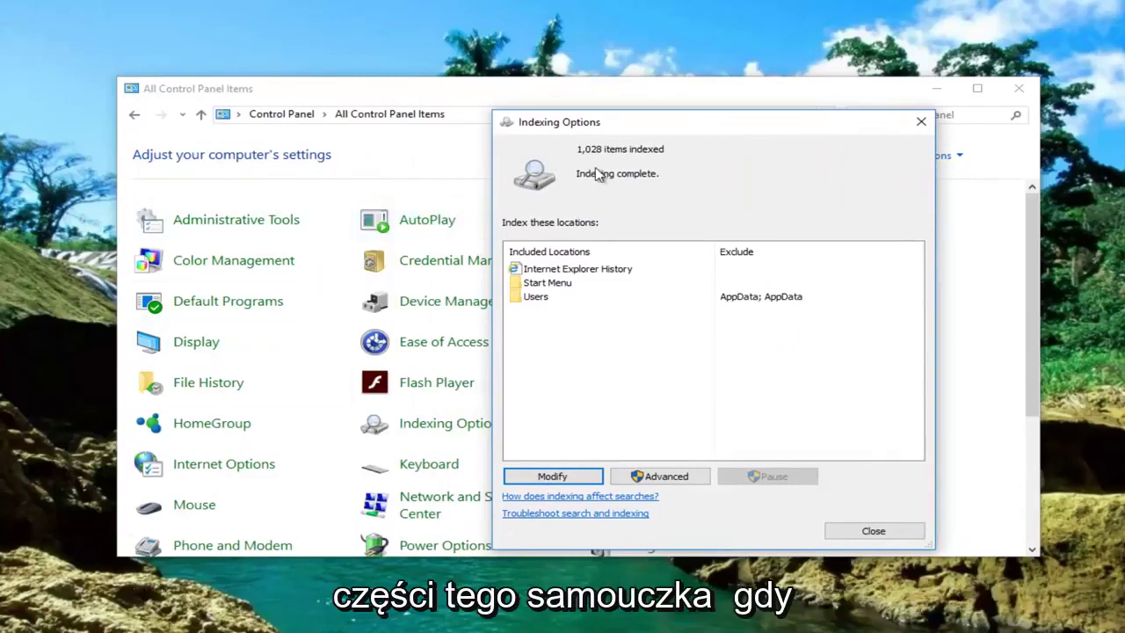
left_click_drag(619, 127, 386, 124)
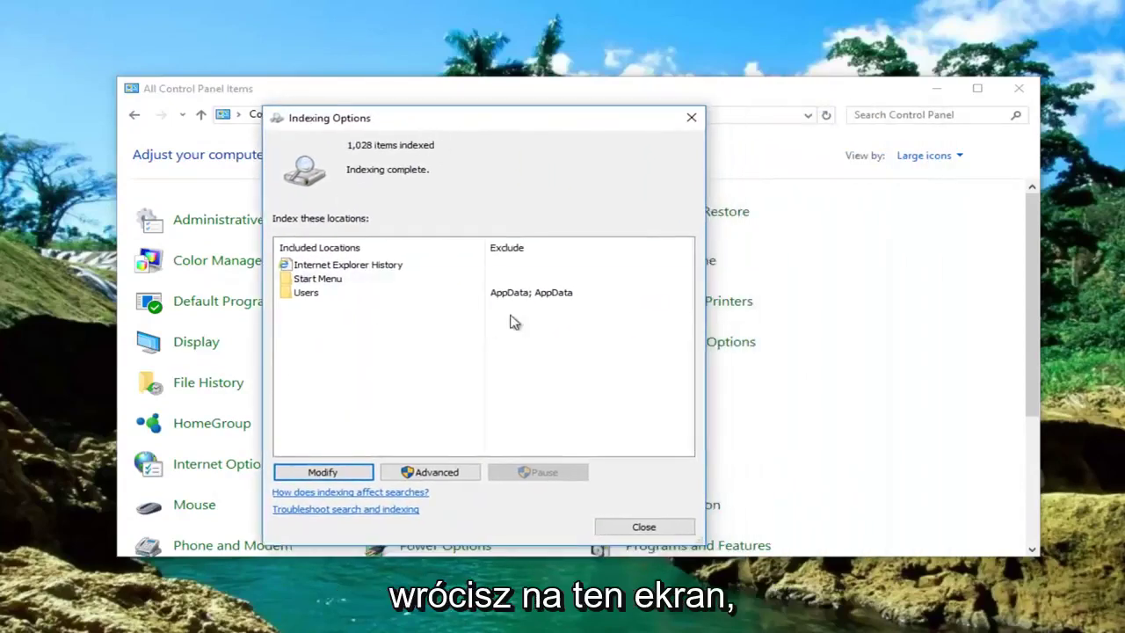
left_click(323, 474)
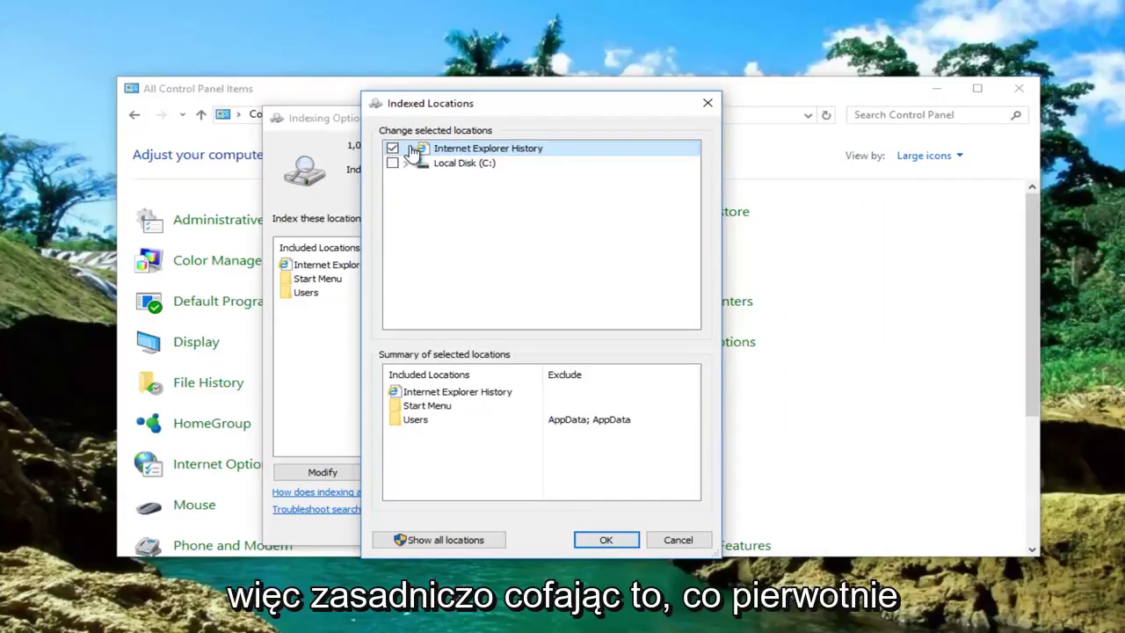
left_click(603, 547)
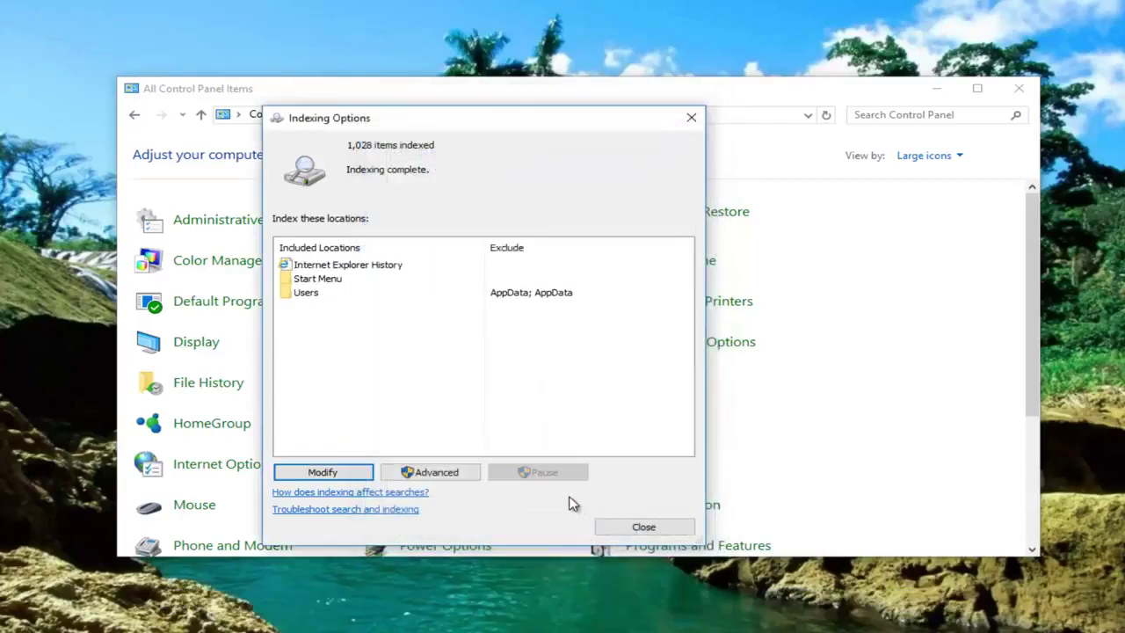
left_click(424, 475)
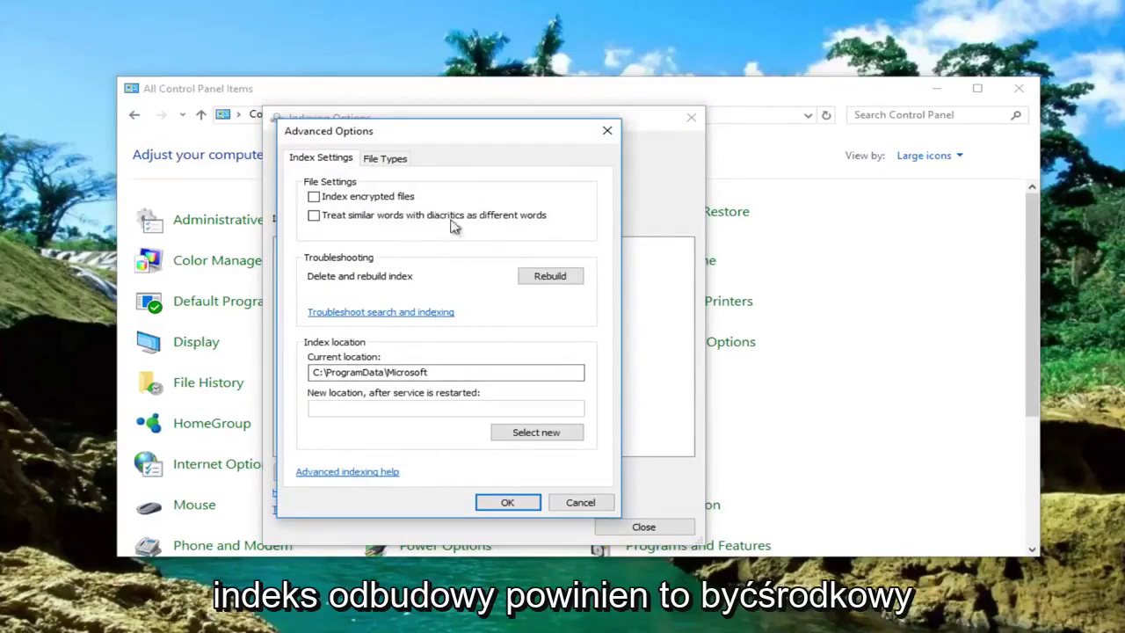
left_click(541, 277)
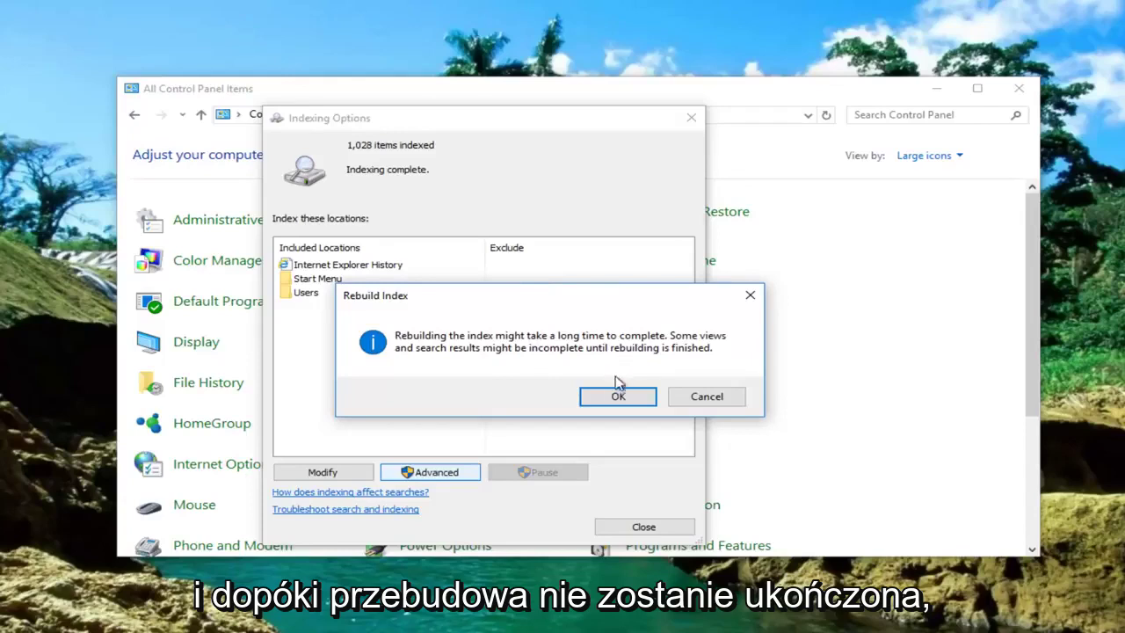
left_click(749, 296)
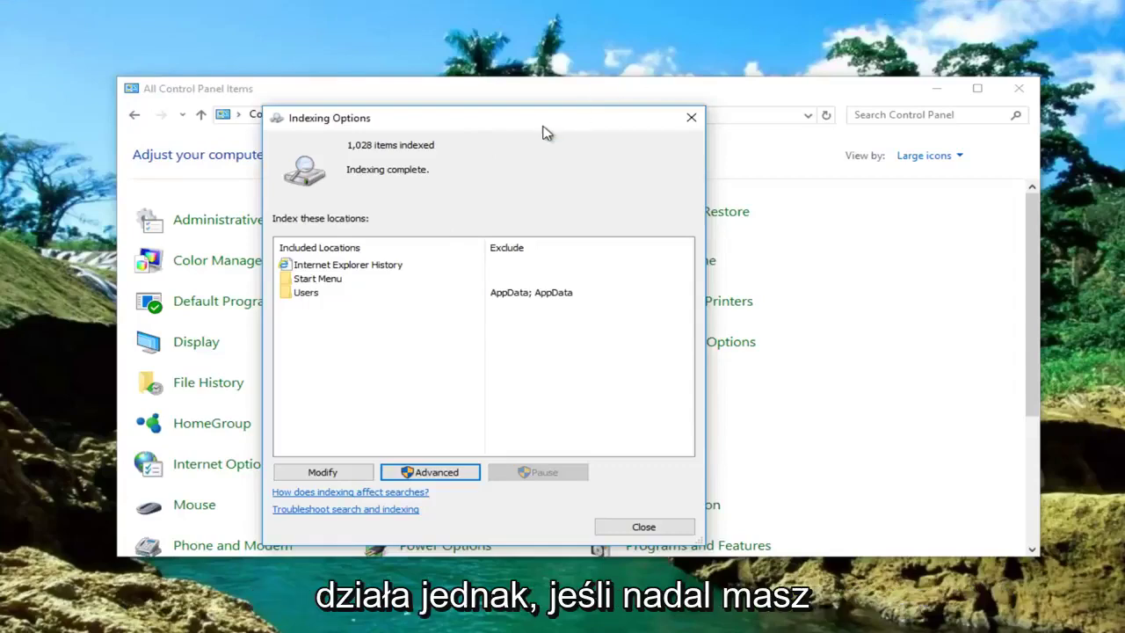
left_click_drag(534, 128, 540, 130)
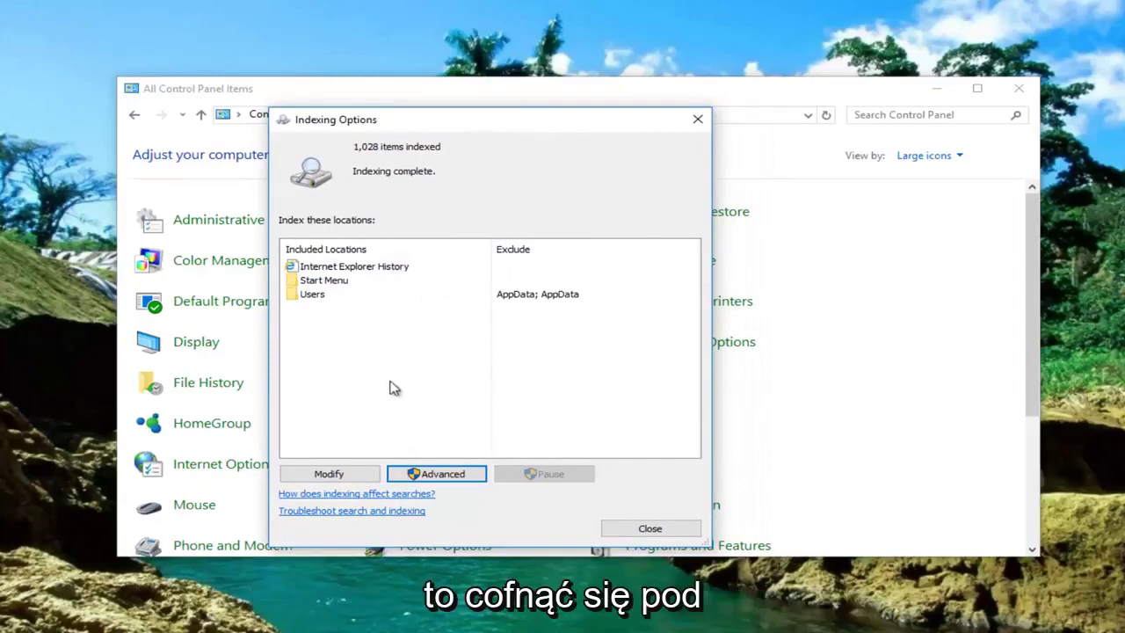
Open the Advanced index-location browser, cancel without choosing a folder, and close Advanced Options and Indexing Options.
left_click(443, 474)
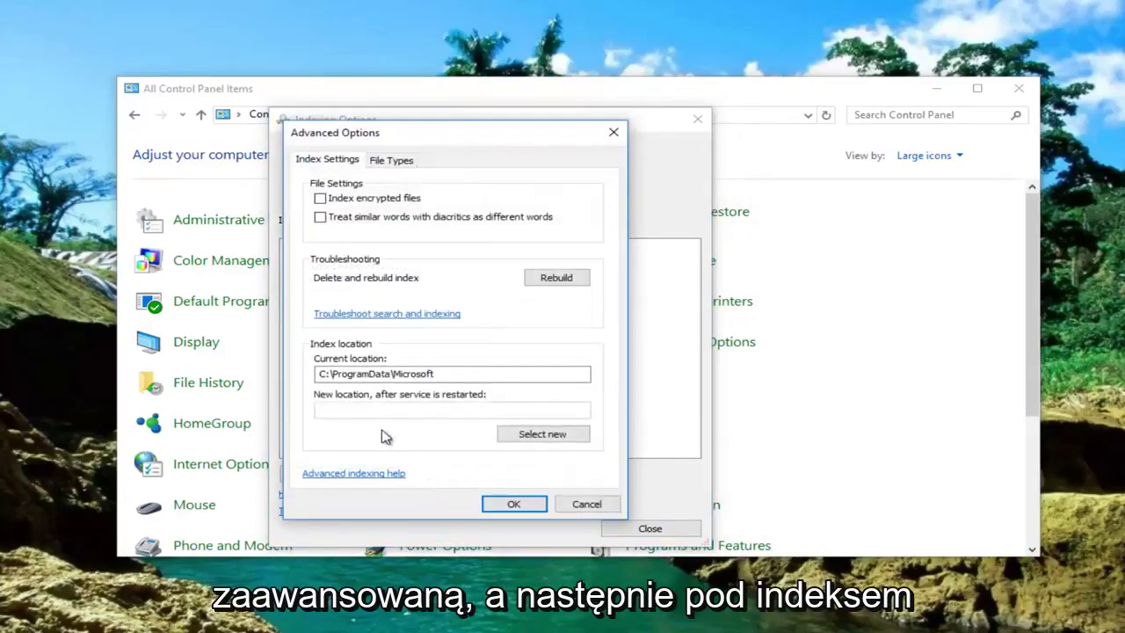
left_click(538, 433)
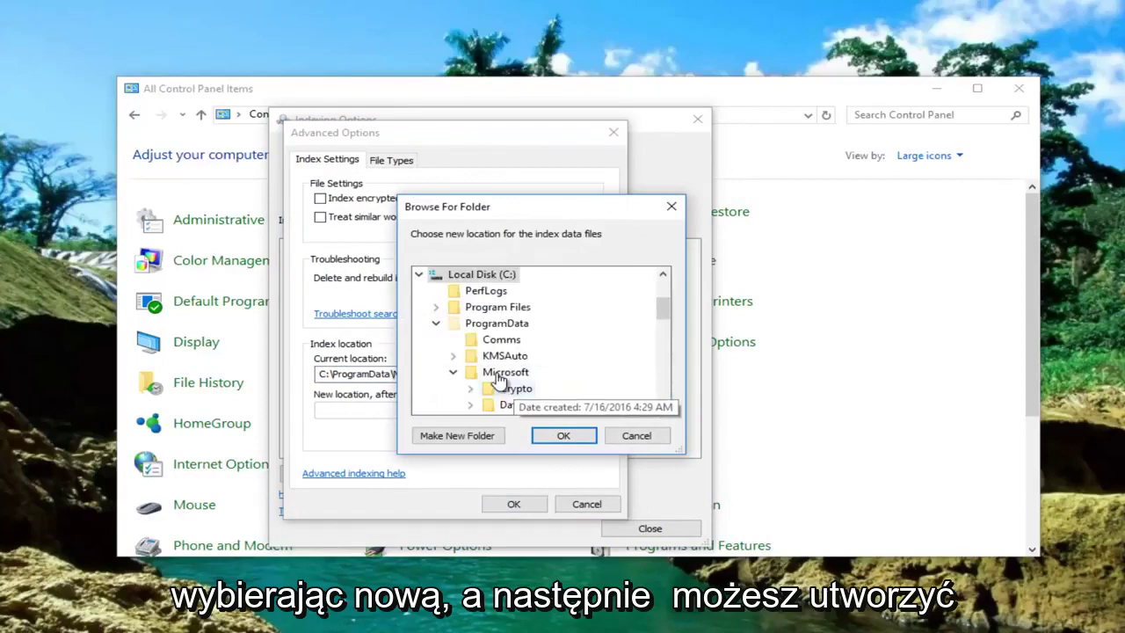
scroll(501, 379, "down", 3)
left_click(671, 206)
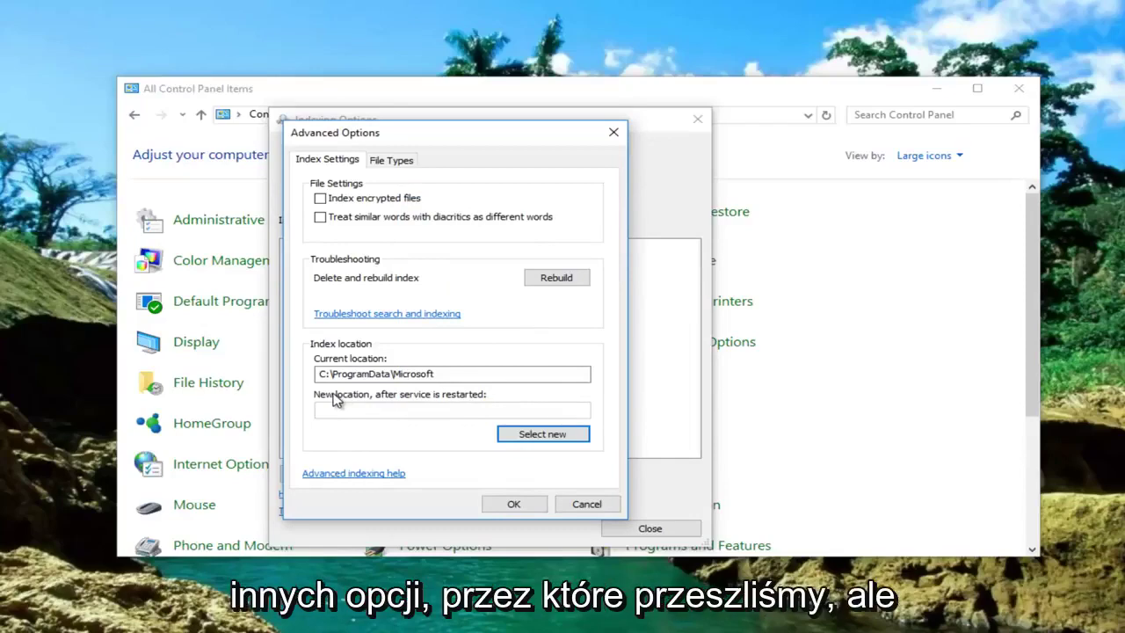
left_click(614, 136)
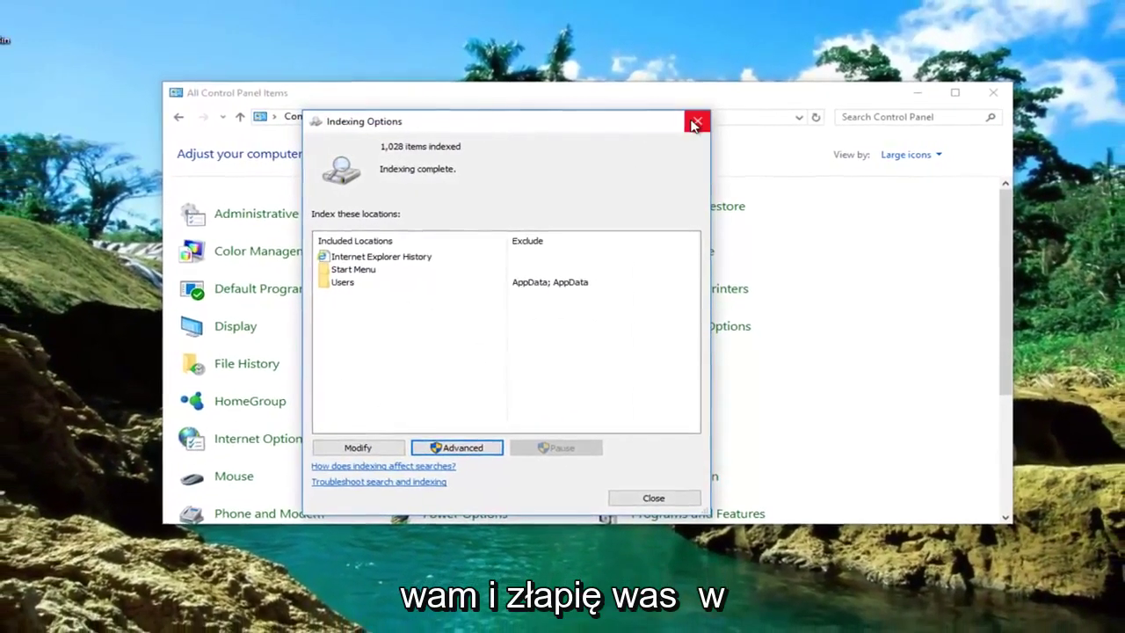
left_click(696, 120)
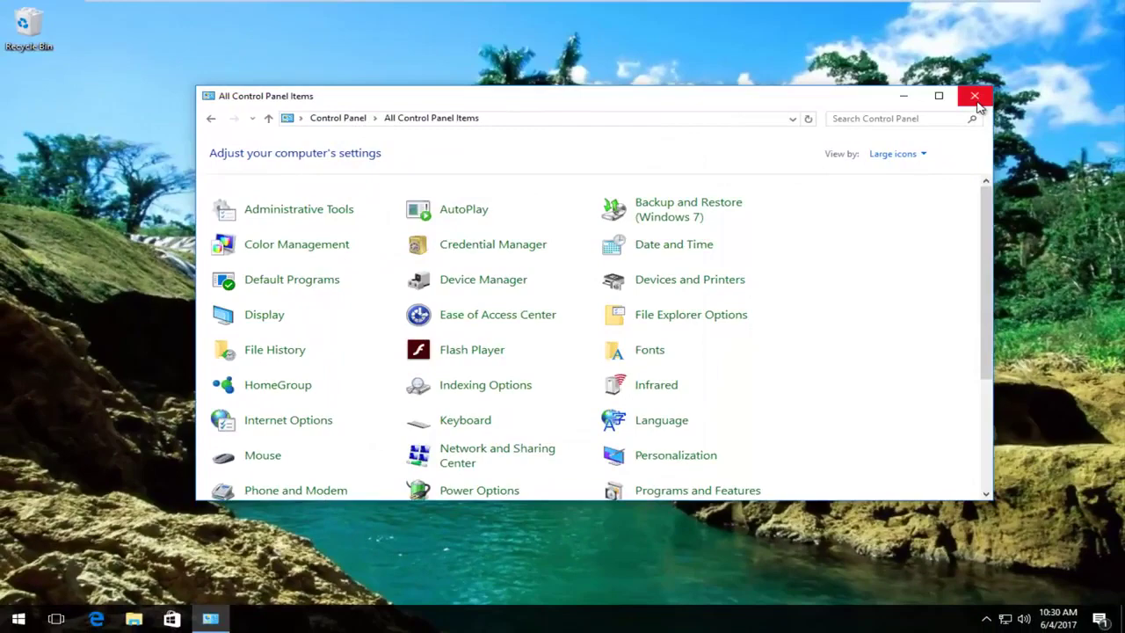